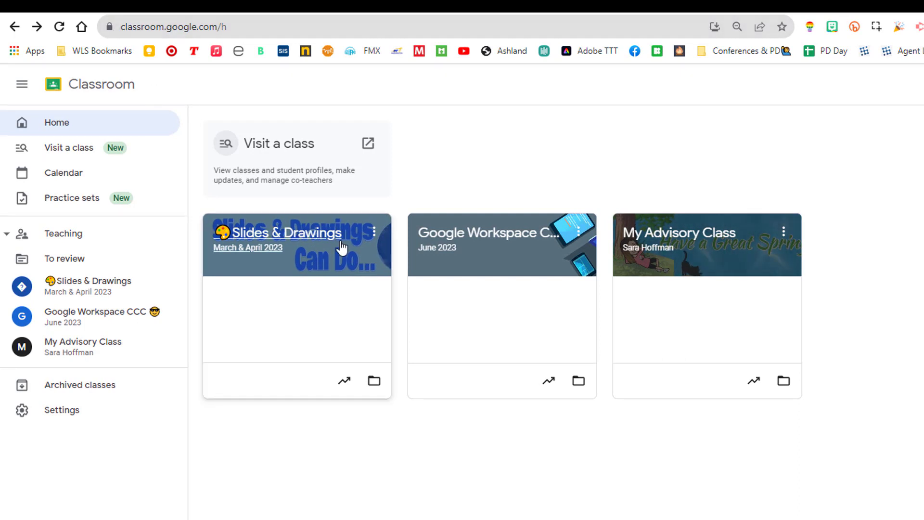
Enter My Advisory Class and show its Classwork page with the Caregiver Communication topic
{"action": "left_click", "coordinate": [677, 241]}
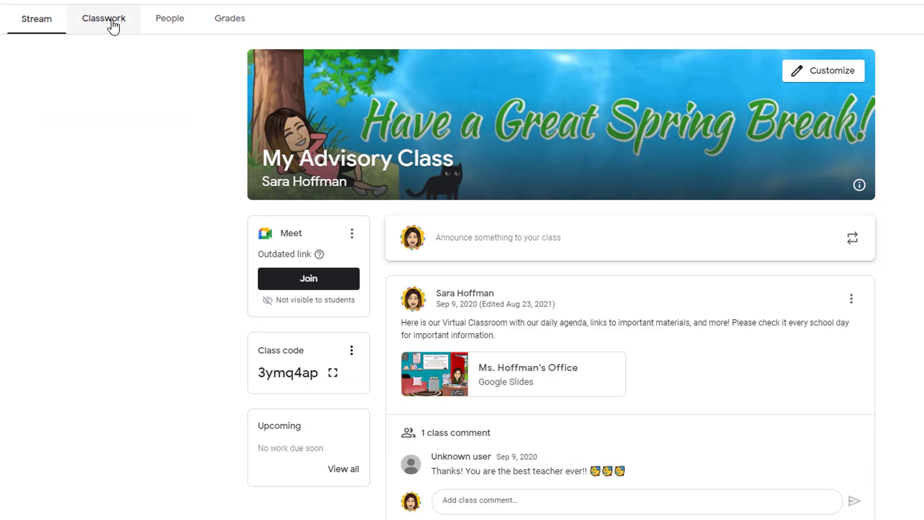
{"action": "left_click", "coordinate": [113, 25]}
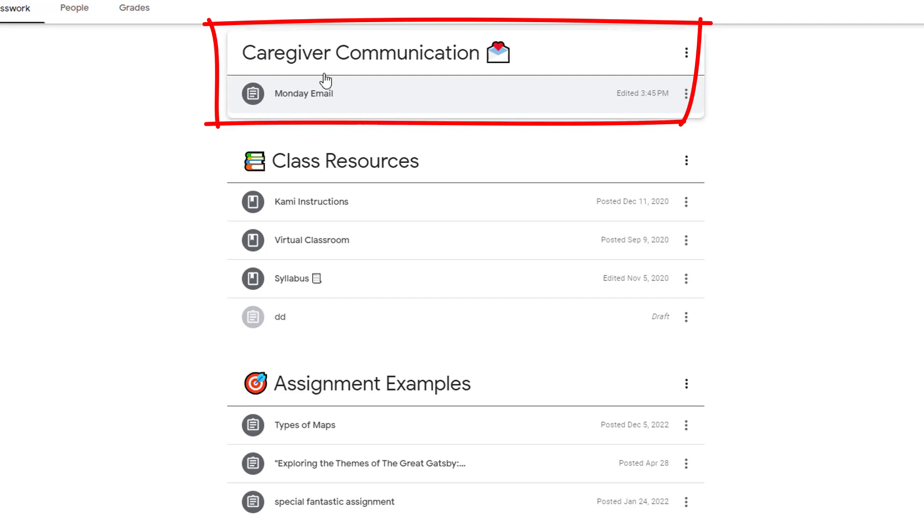
Expand the Monday Email assignment and open its full assignment page
{"action": "left_click", "coordinate": [294, 100]}
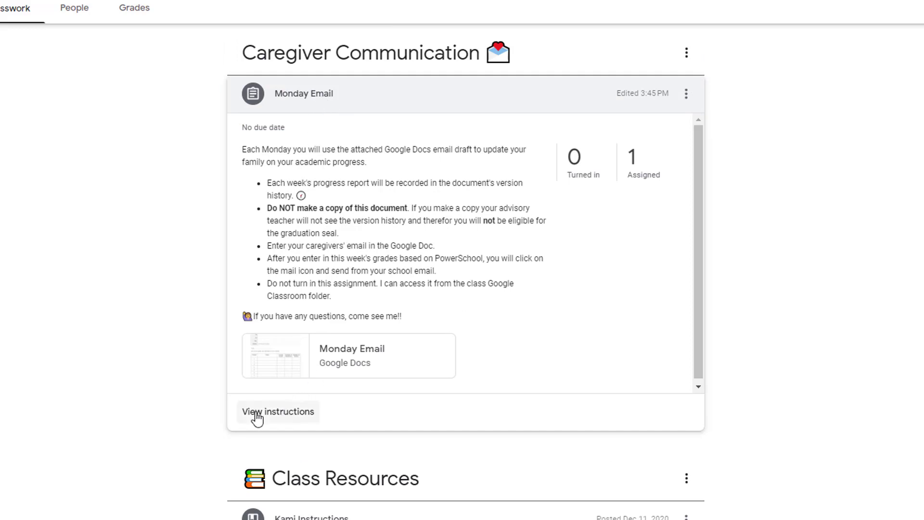
{"action": "left_click", "coordinate": [279, 411]}
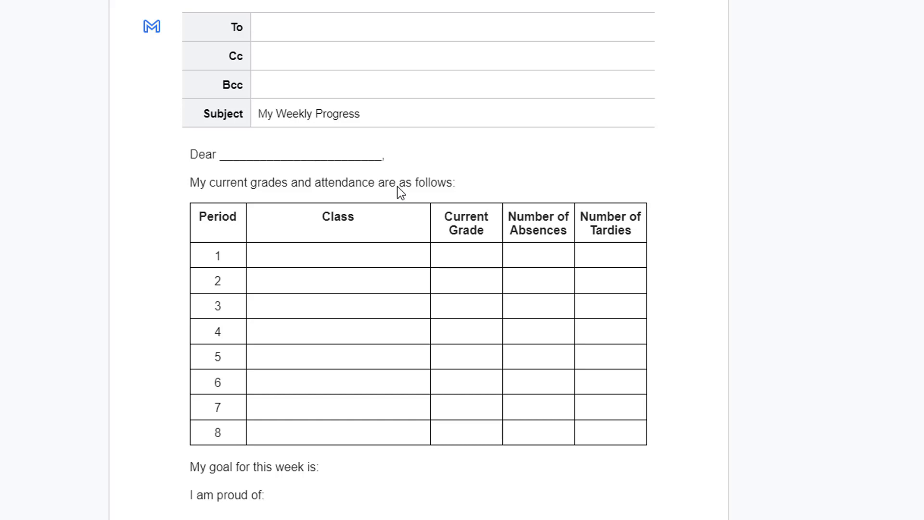
Enter the two caregivers' e-mail addresses, comma-separated, as recipients in the To field
{"action": "left_click", "coordinate": [289, 28]}
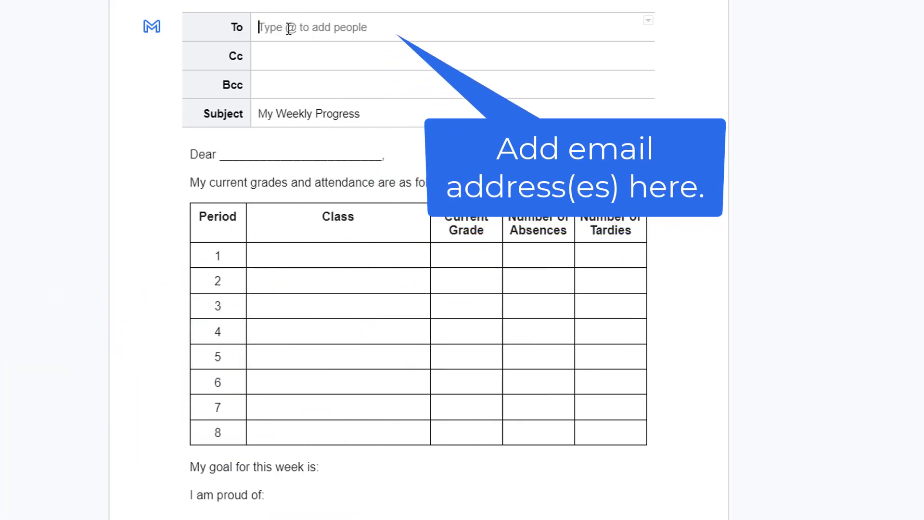
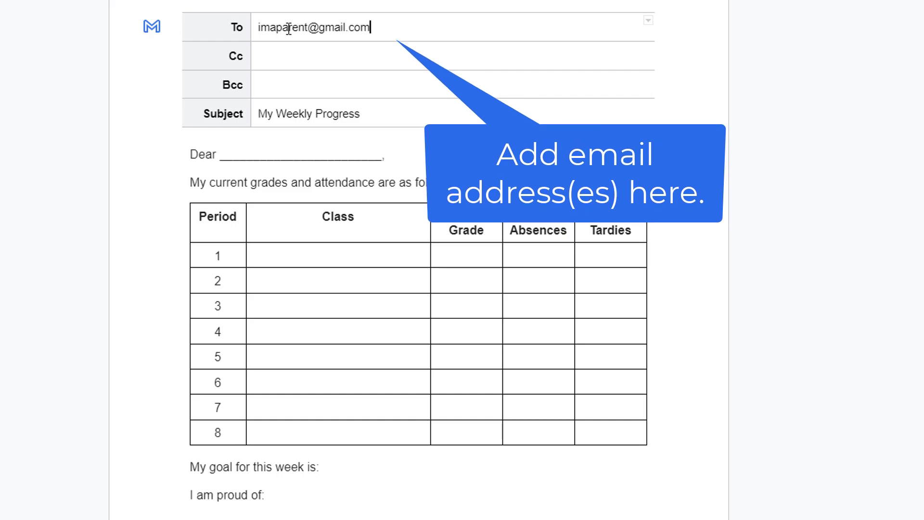
{"action": "type", "text": ", "}
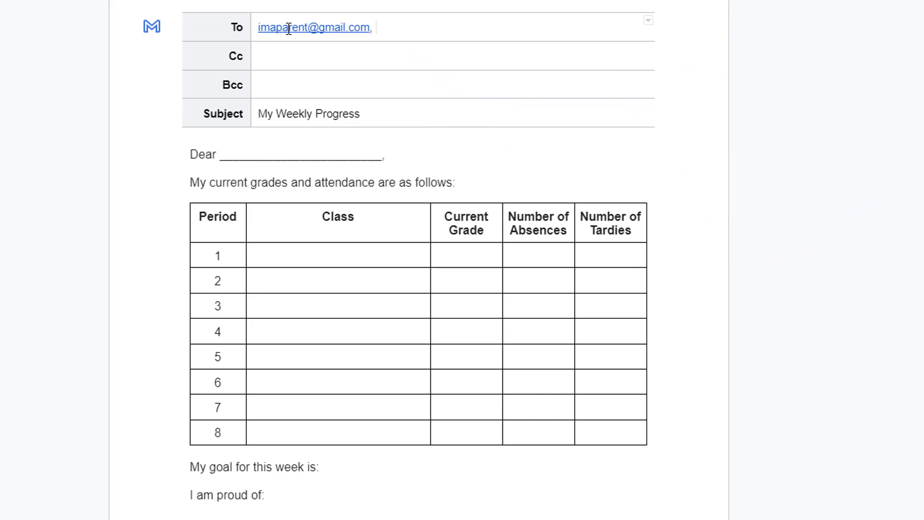
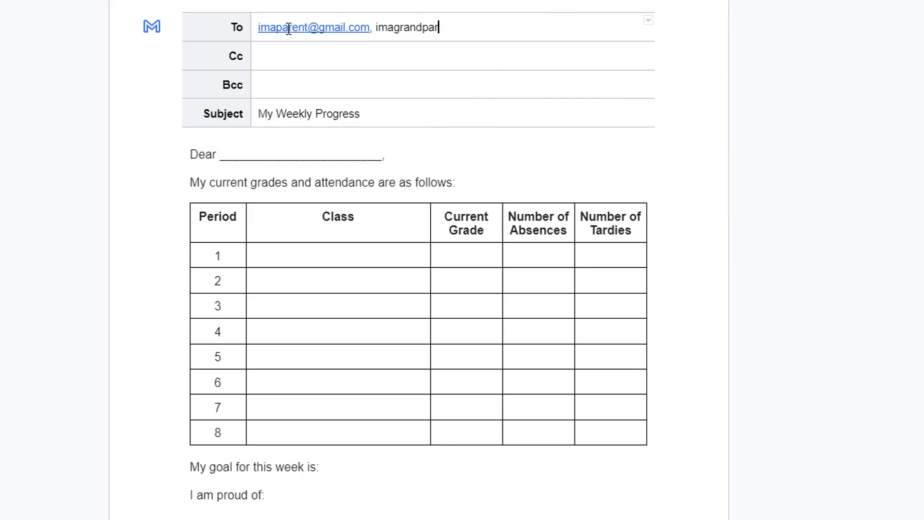
{"action": "key", "text": "Return"}
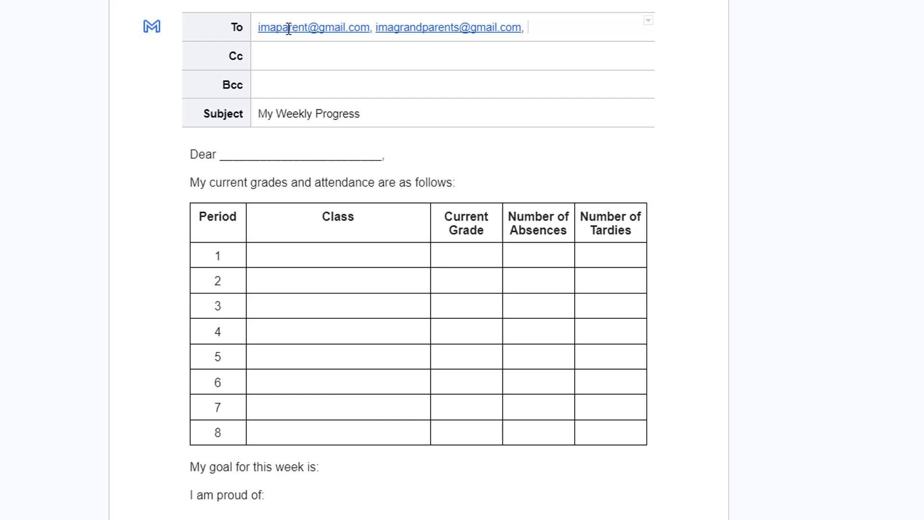
Replace the blank after Dear with 'Mom and Grandma!' and start on period 1's Class cell
{"action": "left_click", "coordinate": [266, 116]}
{"action": "left_click_drag", "start_coordinate": [373, 116], "coordinate": [258, 113]}
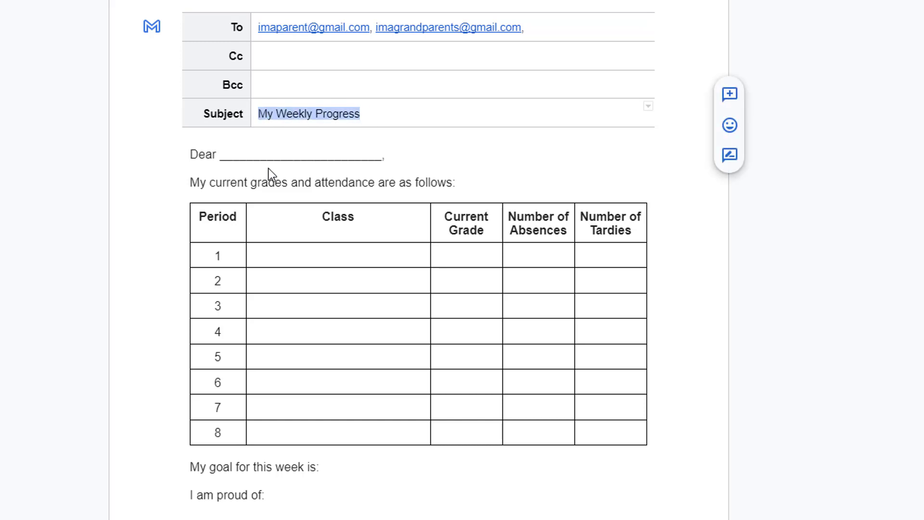
{"action": "left_click", "coordinate": [267, 155]}
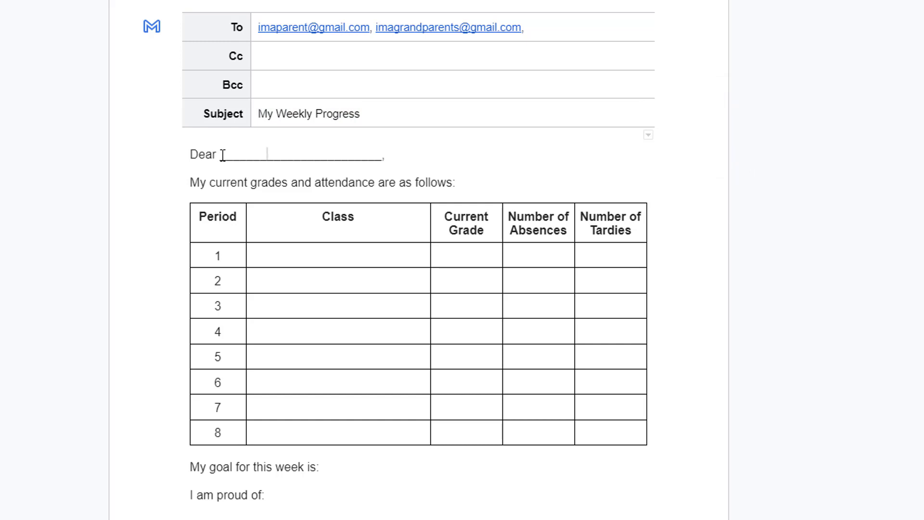
{"action": "left_click_drag", "start_coordinate": [223, 155], "coordinate": [389, 155]}
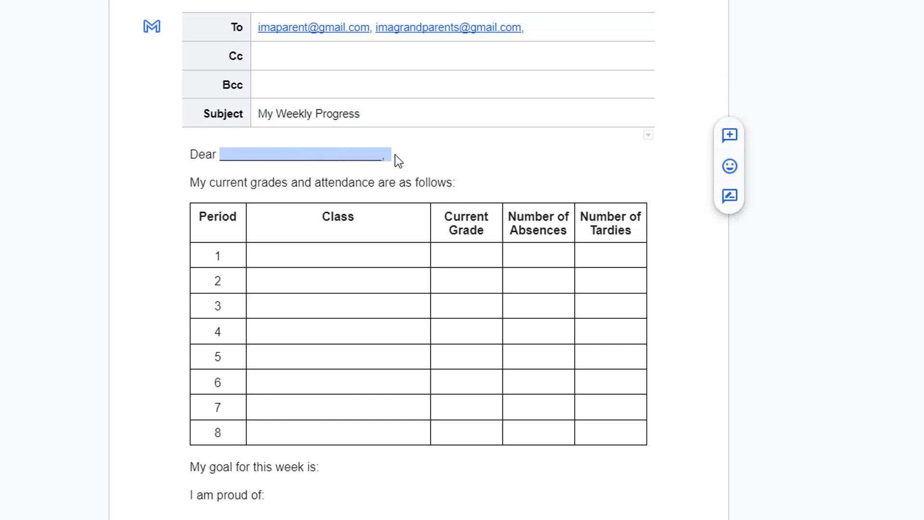
{"action": "type", "text": "Mom and "}
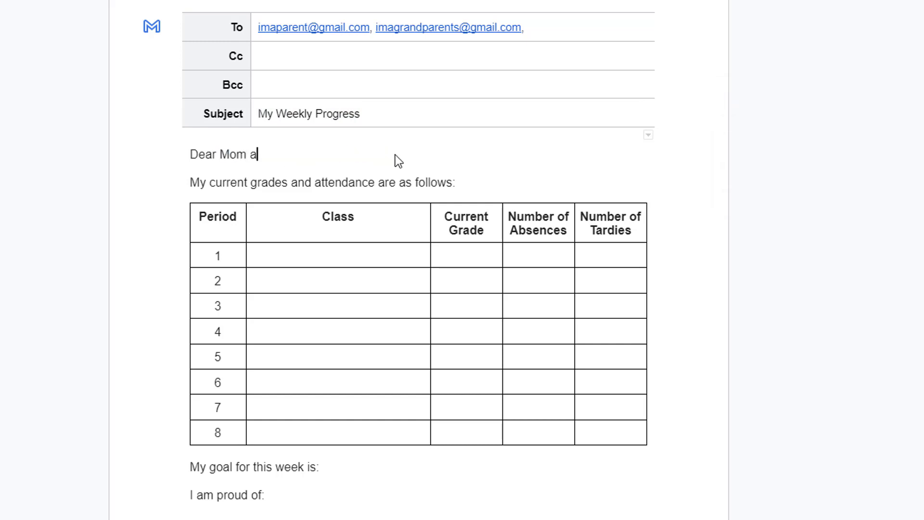
{"action": "type", "text": "Grandma!"}
{"action": "left_click", "coordinate": [319, 262]}
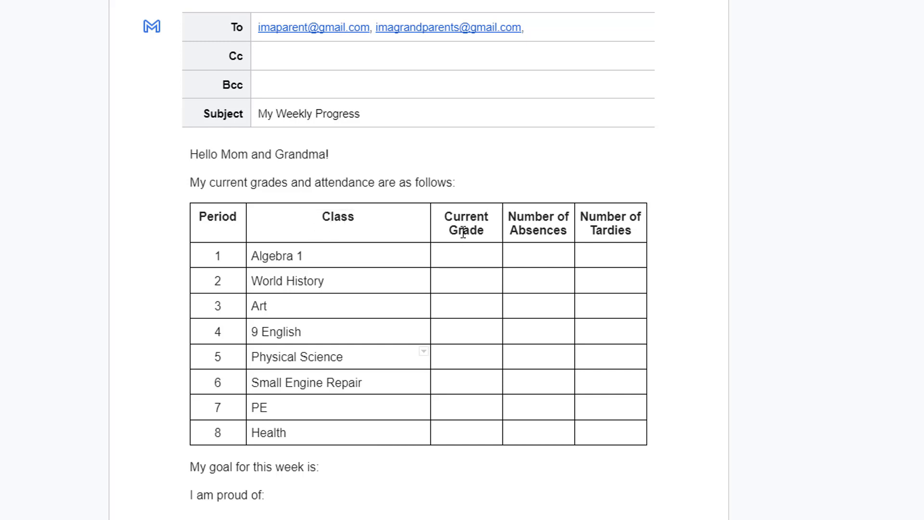
Enter Algebra 1's grade (62%) and absences, and complete the weekly goal line
{"action": "left_click", "coordinate": [468, 255]}
{"action": "left_click", "coordinate": [540, 258]}
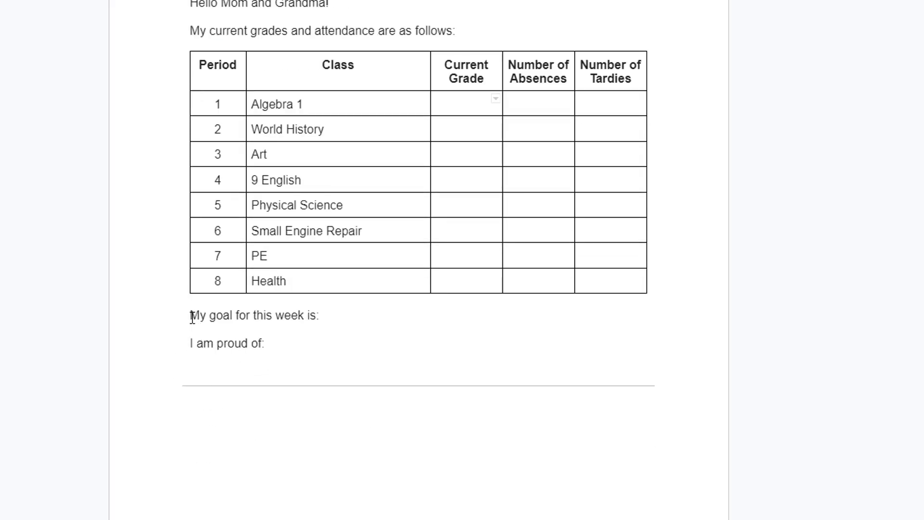
{"action": "left_click", "coordinate": [349, 315]}
{"action": "scroll", "coordinate": [473, 256], "scroll_direction": "up", "scroll_amount": 3}
{"action": "left_click", "coordinate": [472, 256]}
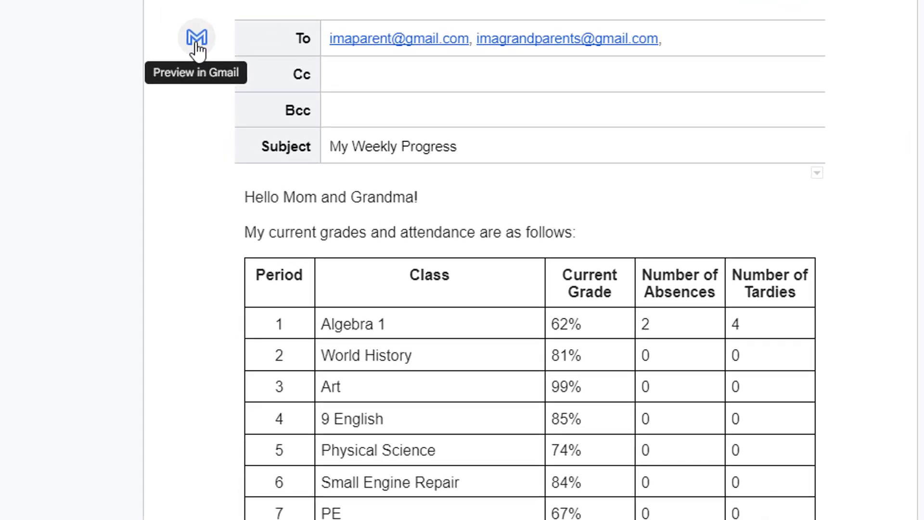
Preview the draft in Gmail, sign it with the student's name, and send it
{"action": "left_click", "coordinate": [197, 41]}
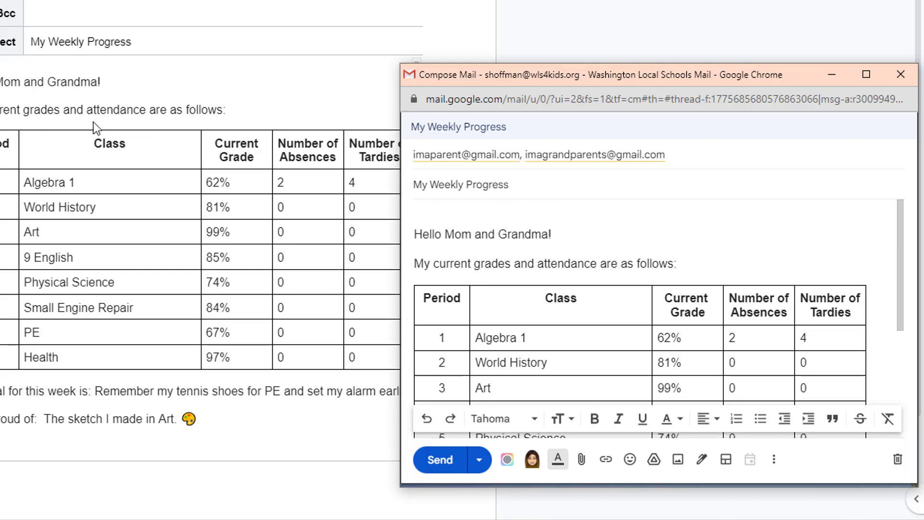
{"action": "scroll", "coordinate": [559, 274], "scroll_direction": "down", "scroll_amount": 5}
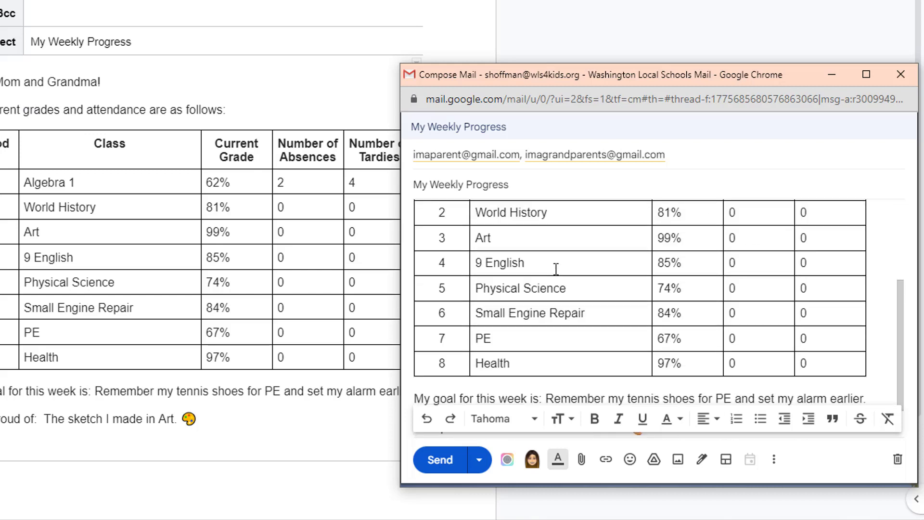
{"action": "type", "text": "Sara"}
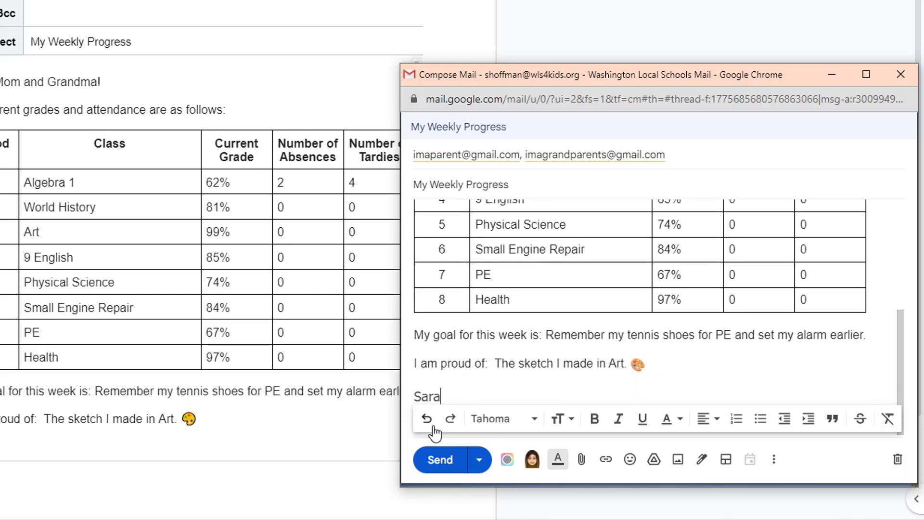
{"action": "left_click", "coordinate": [438, 459]}
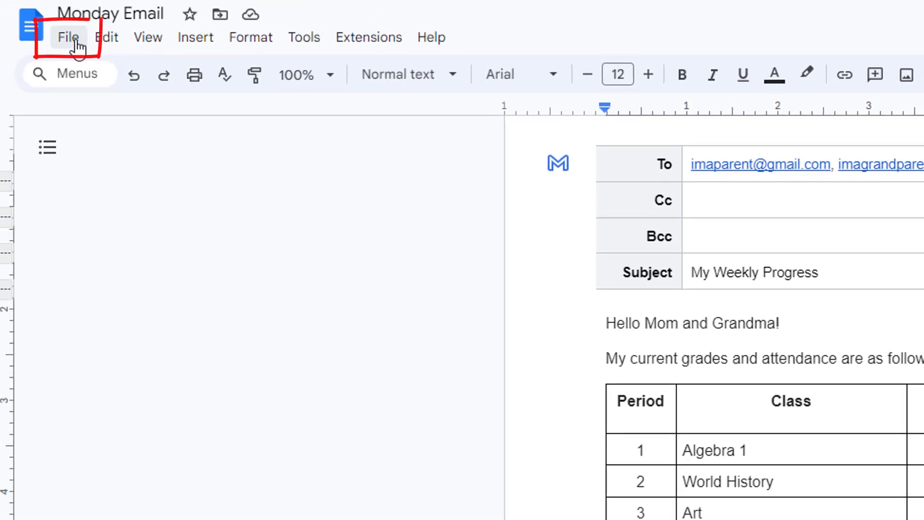
Name the current document version 'Week 1' through Version history
{"action": "left_click", "coordinate": [74, 46]}
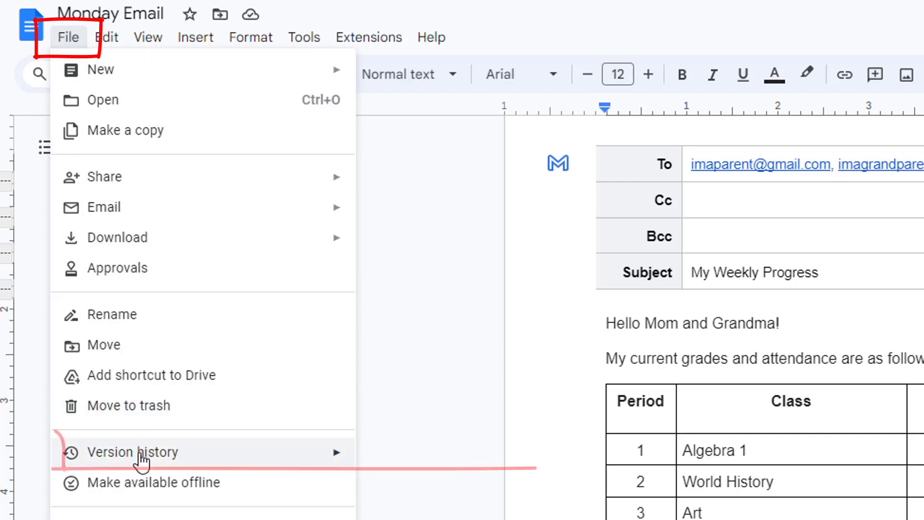
{"action": "mouse_move", "coordinate": [142, 461]}
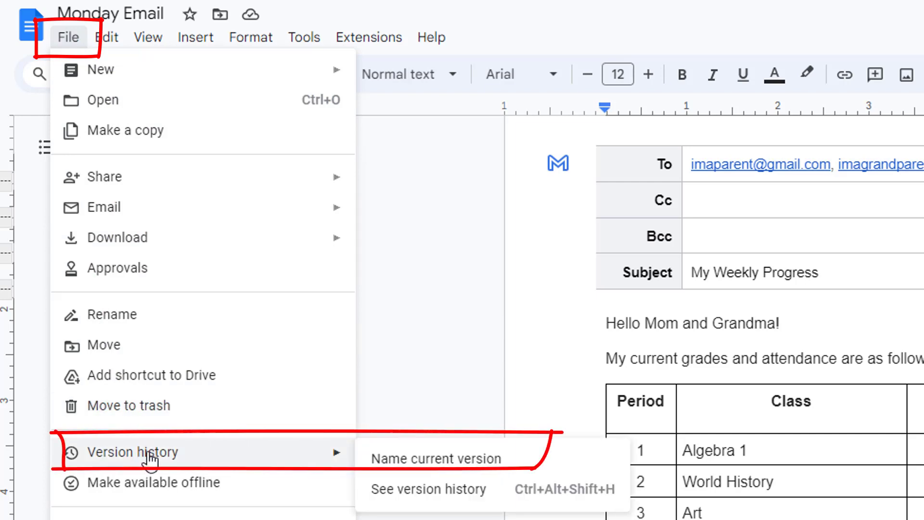
{"action": "left_click", "coordinate": [440, 462]}
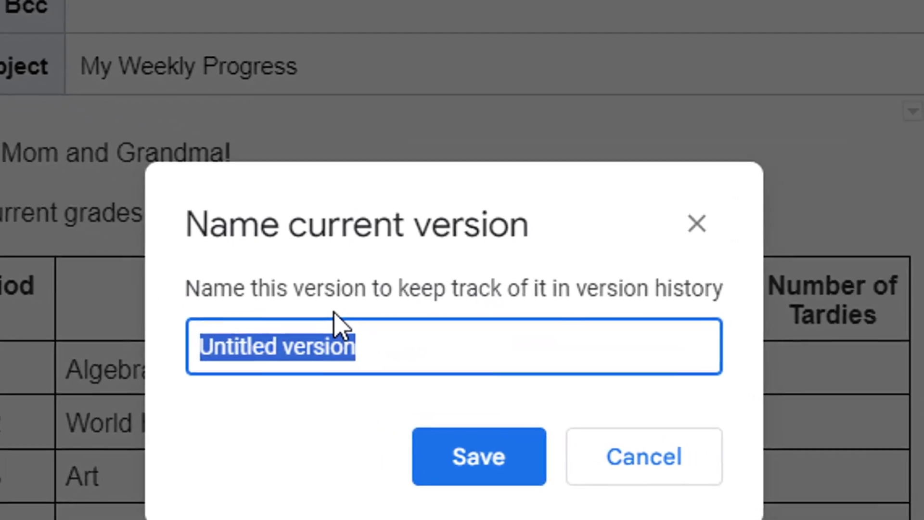
{"action": "type", "text": "Week"}
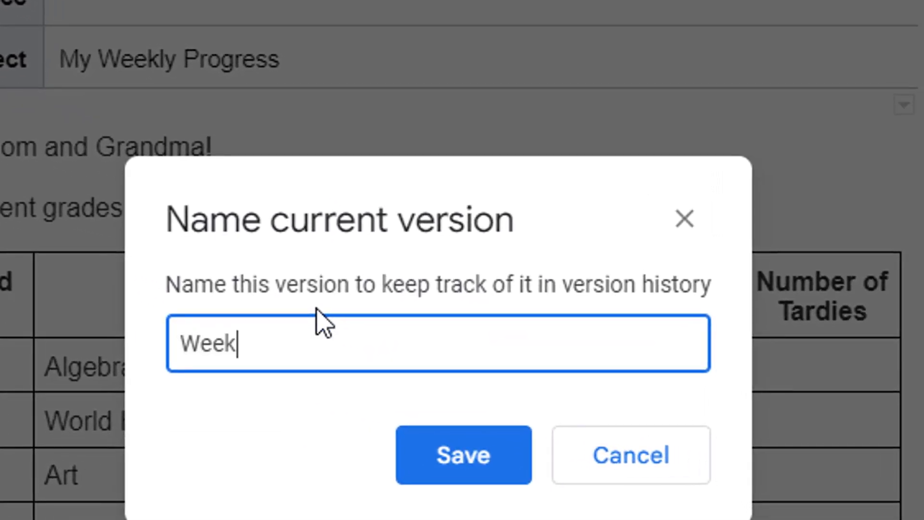
{"action": "type", "text": " 1"}
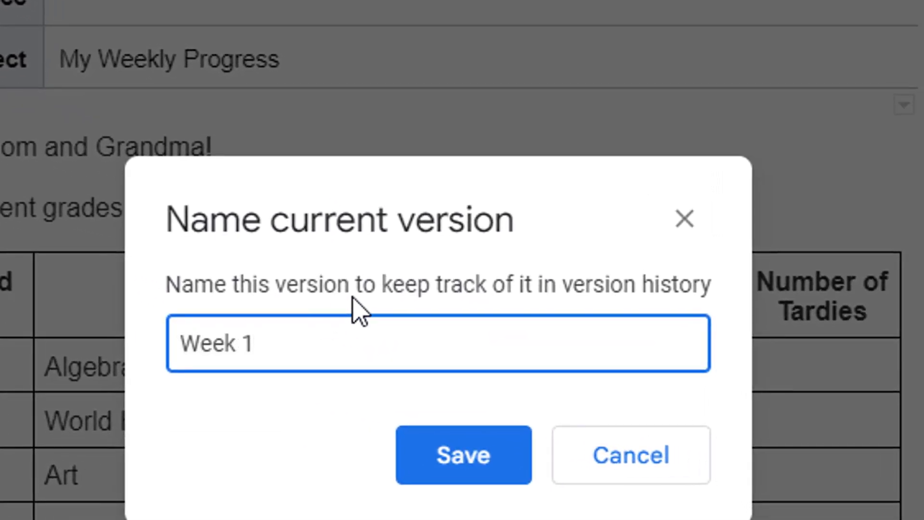
{"action": "left_click", "coordinate": [418, 451]}
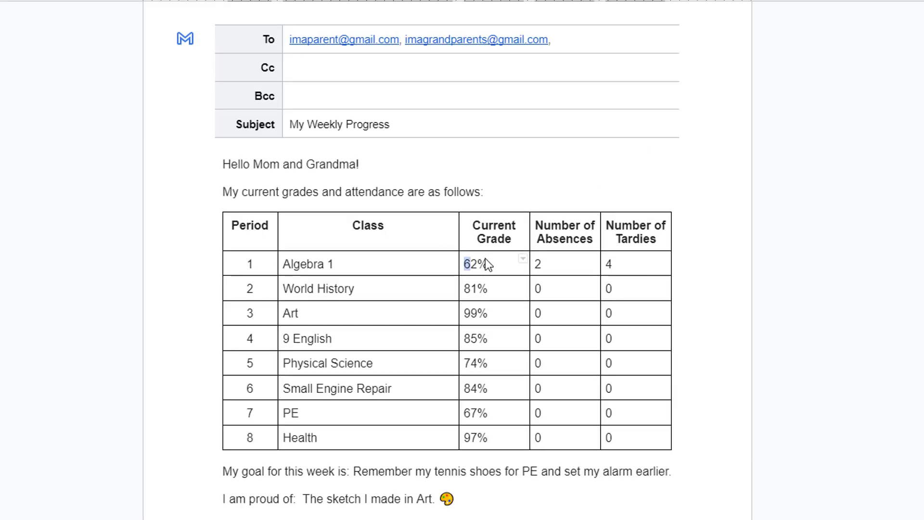
Delete all grade, absence and tardy values from the table
{"action": "left_click_drag", "start_coordinate": [485, 260], "coordinate": [628, 428]}
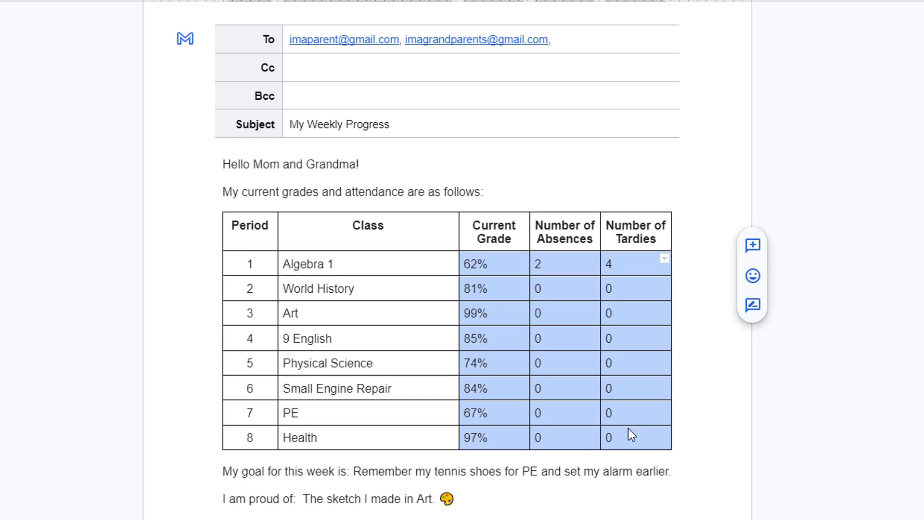
{"action": "key", "text": "Delete"}
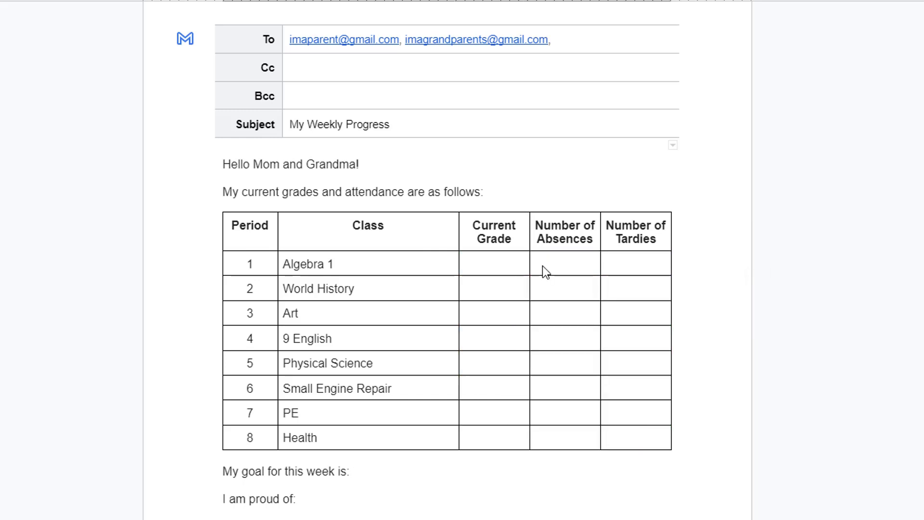
{"action": "left_click", "coordinate": [491, 265]}
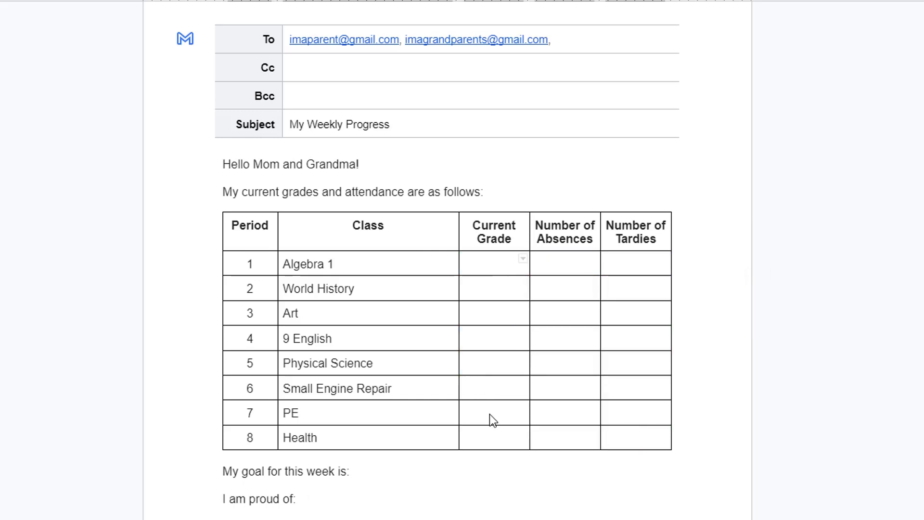